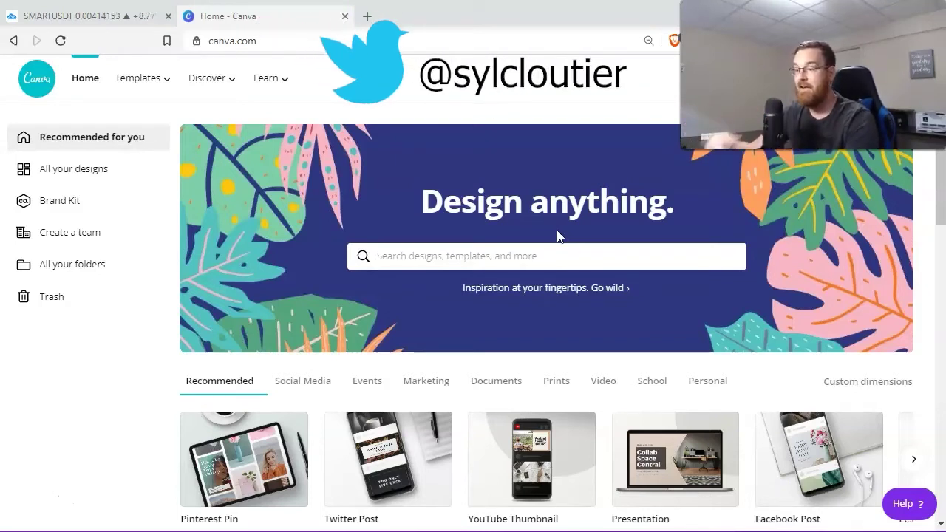
Scroll through all your saved designs.
click(590, 241)
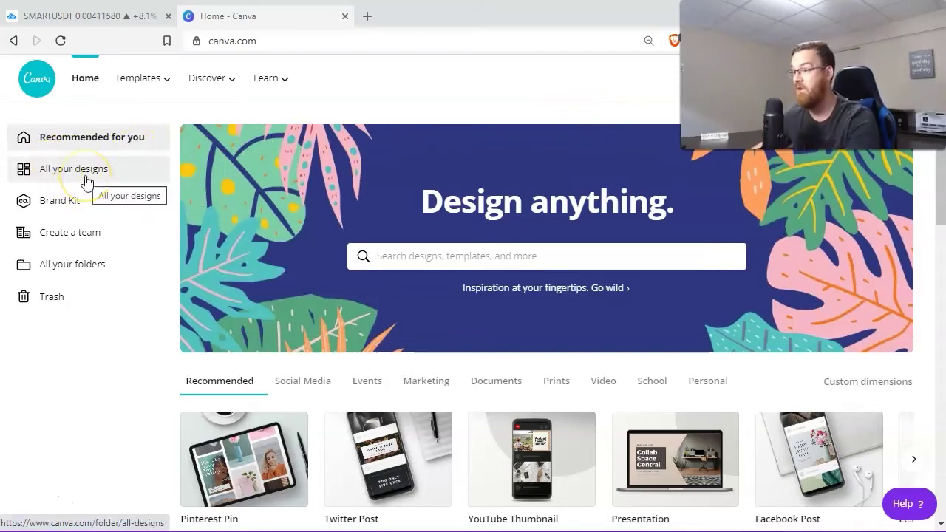
click(87, 177)
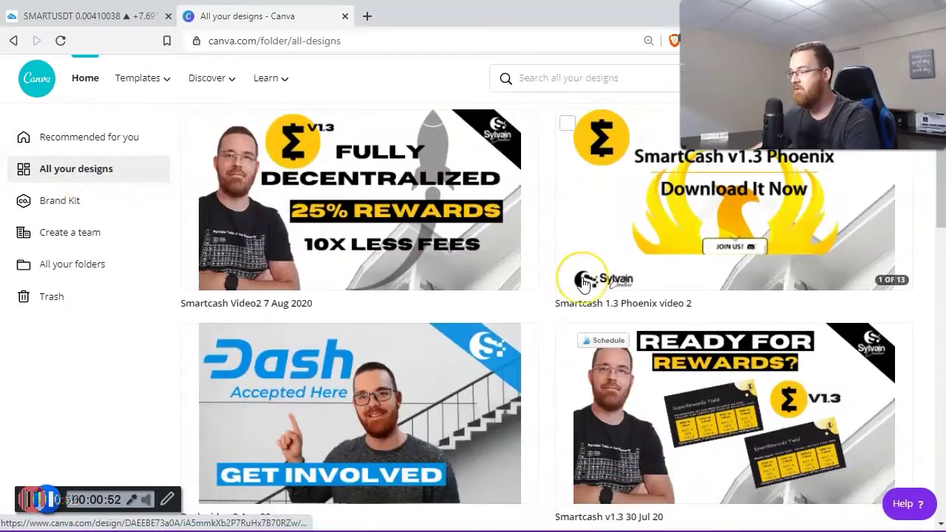
scroll(586, 274, down, 5)
scroll(583, 285, down, 3)
scroll(583, 284, down, 3)
scroll(576, 281, down, 3)
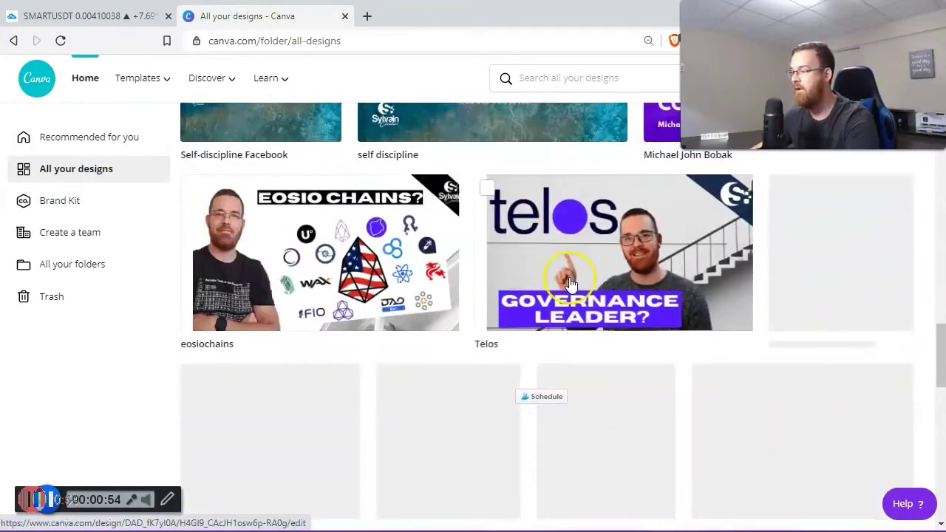
scroll(570, 283, down, 3)
scroll(570, 283, up, 15)
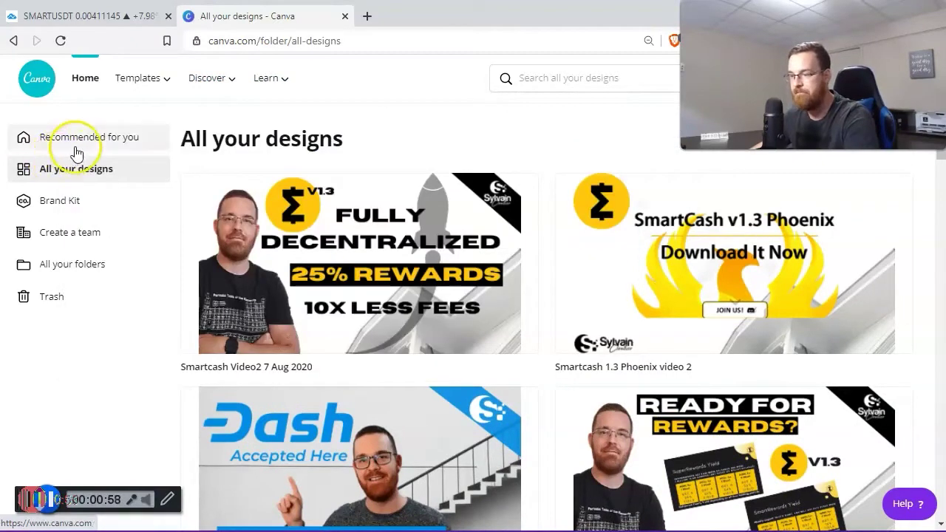
Go to the Templates gallery and scroll its browse options.
click(139, 82)
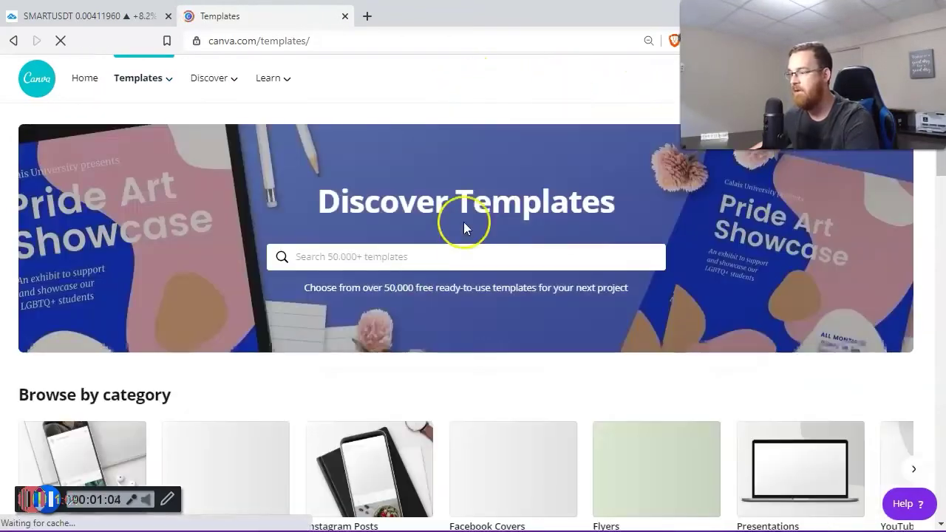
scroll(414, 296, down, 2)
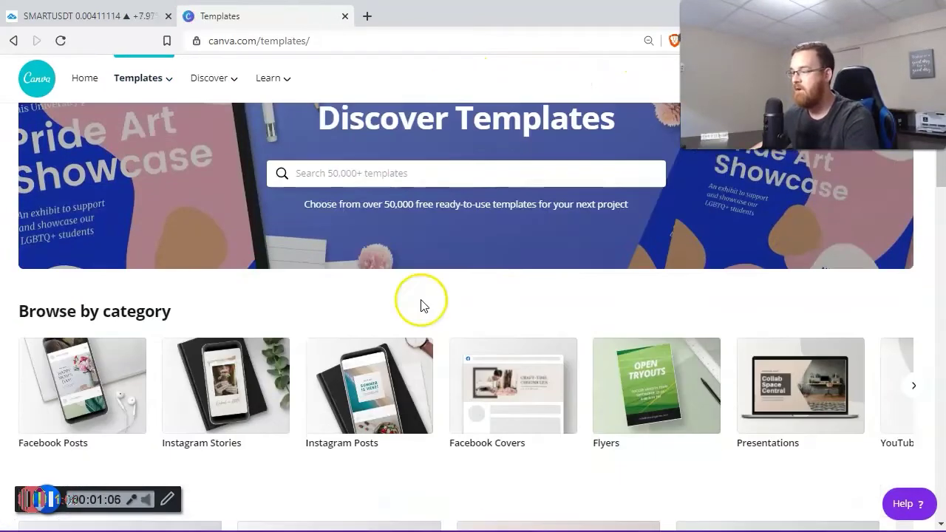
scroll(362, 266, up, 2)
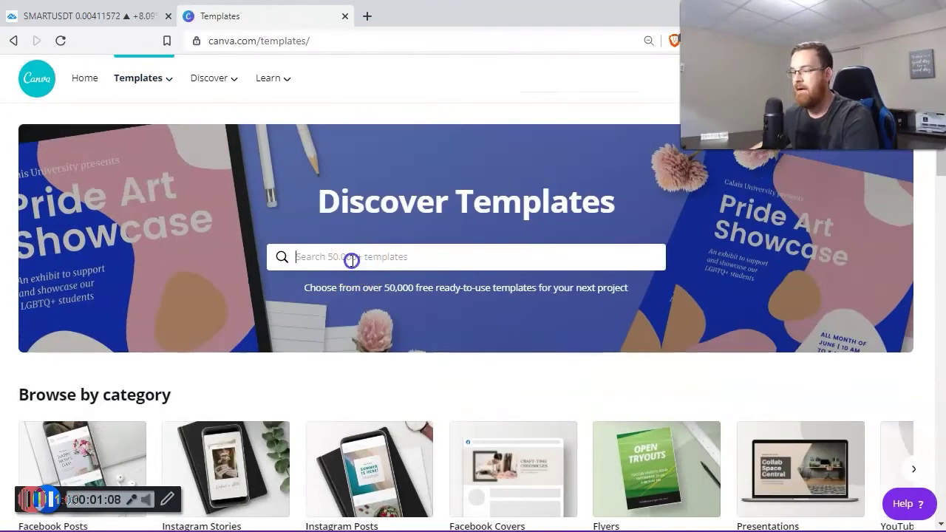
Search templates for 'facebook post' and scroll through the Facebook Posts results.
click(351, 260)
text(faceboo)
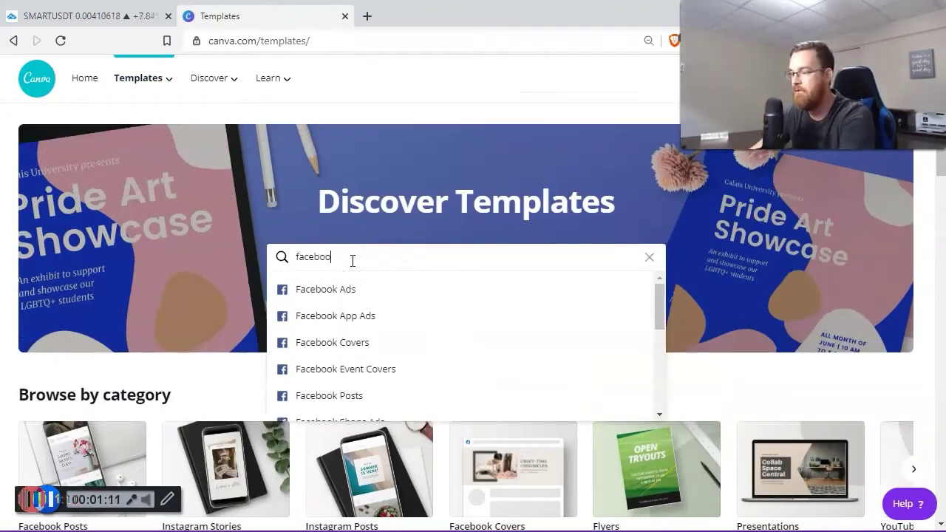
text(k pos)
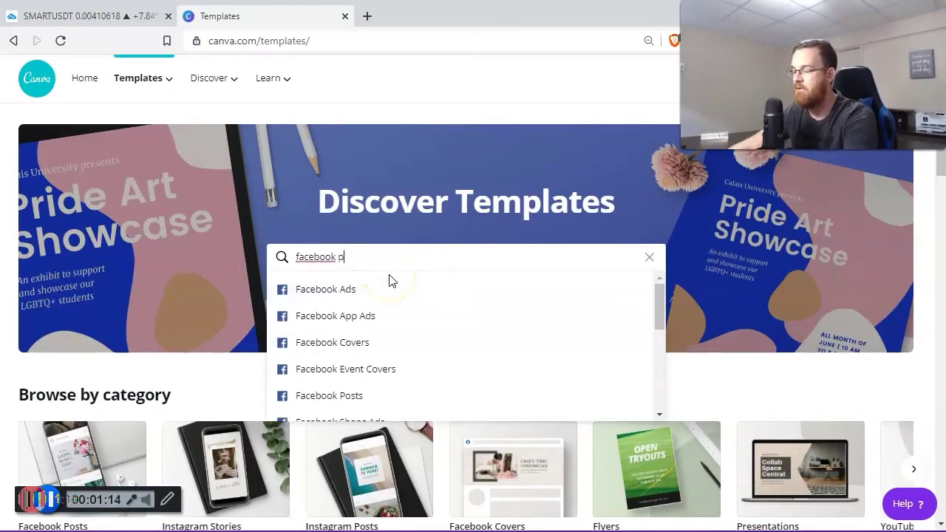
text(t)
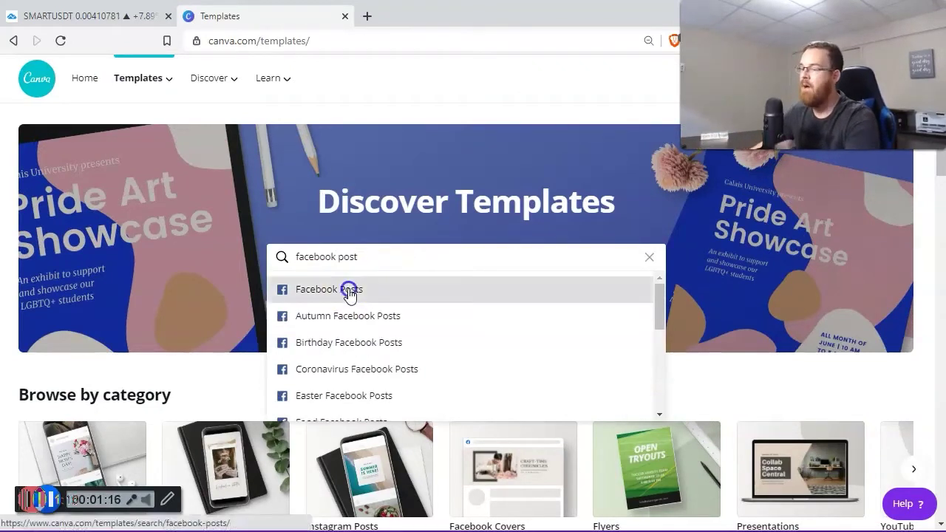
click(348, 289)
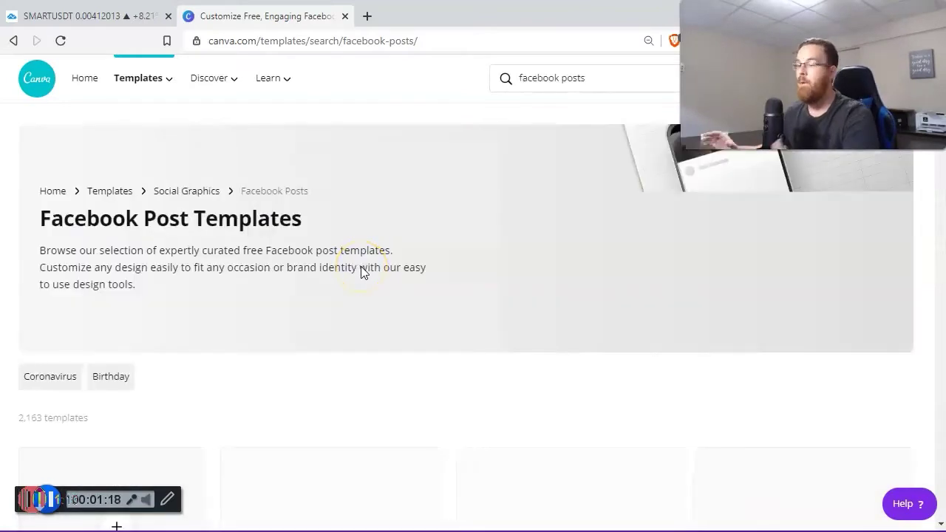
scroll(504, 334, down, 1)
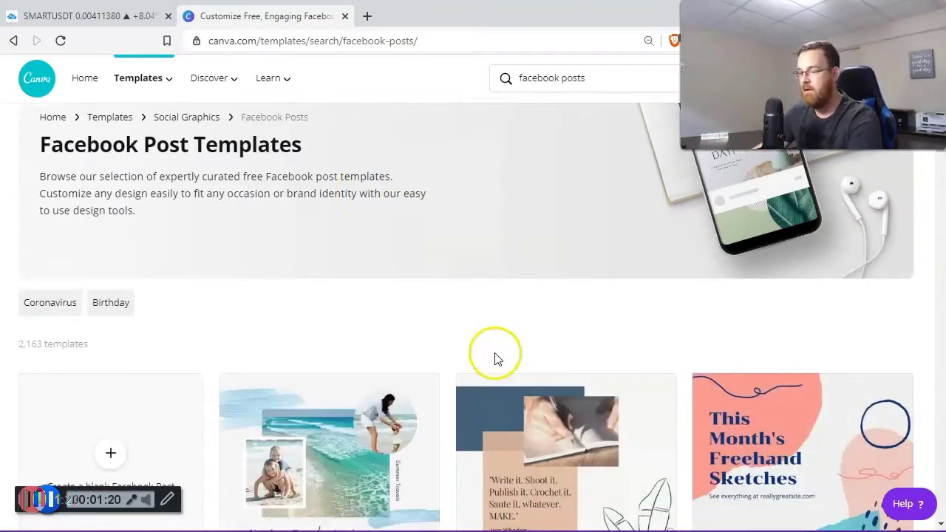
scroll(352, 239, down, 1)
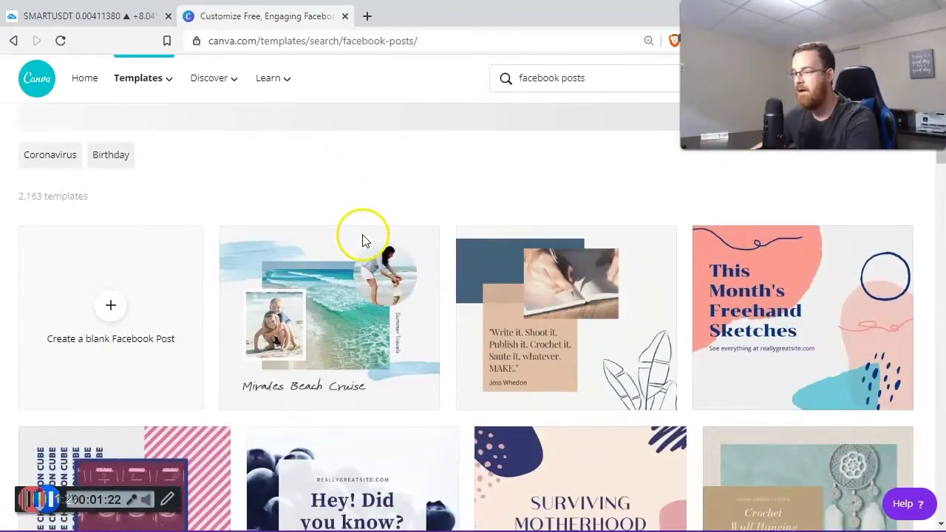
scroll(361, 229, down, 1)
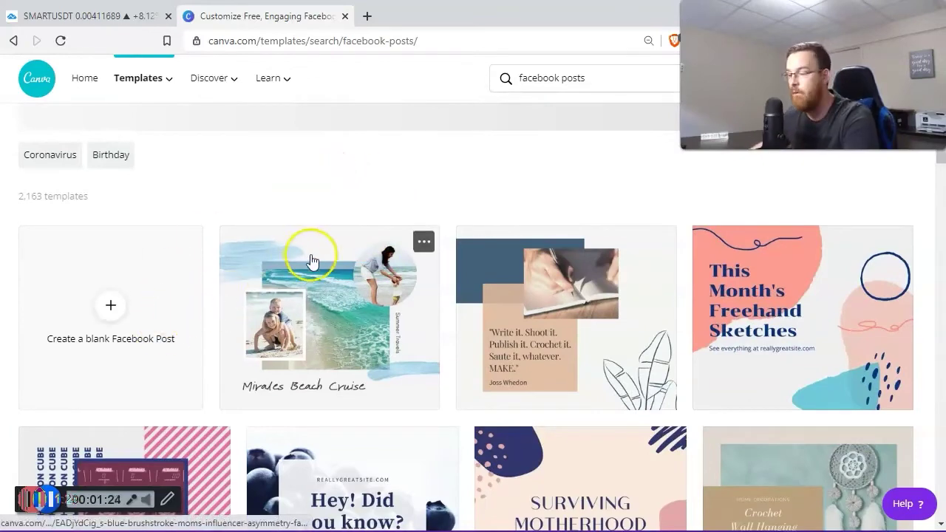
scroll(314, 275, down, 3)
scroll(314, 275, down, 3)
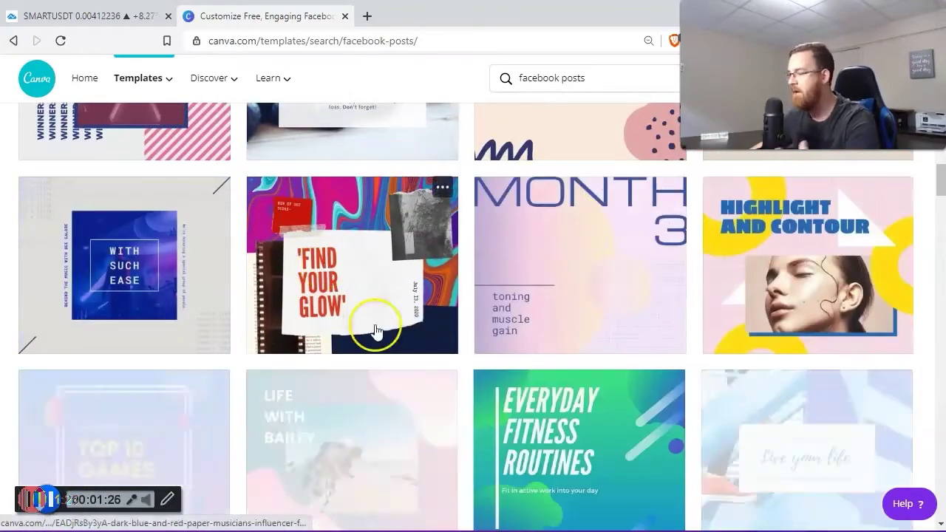
scroll(558, 351, up, 5)
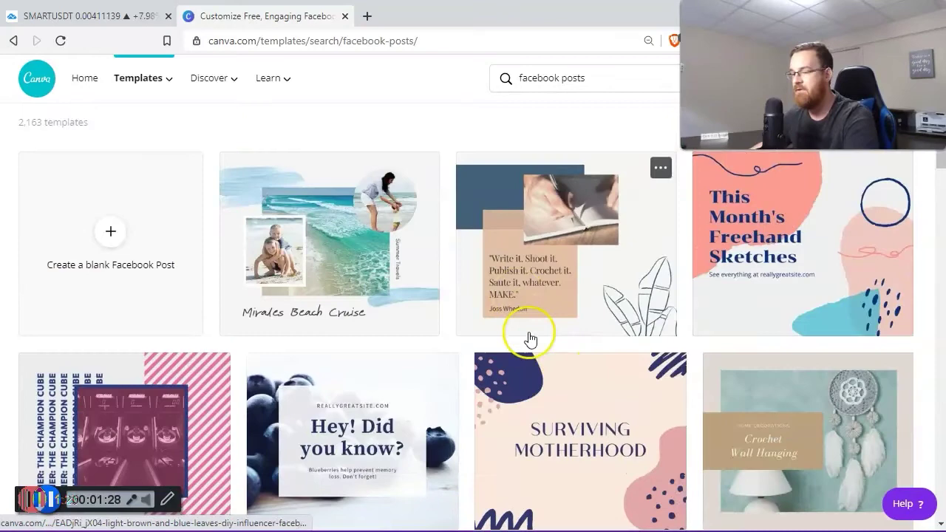
scroll(325, 310, up, 3)
scroll(218, 325, down, 2)
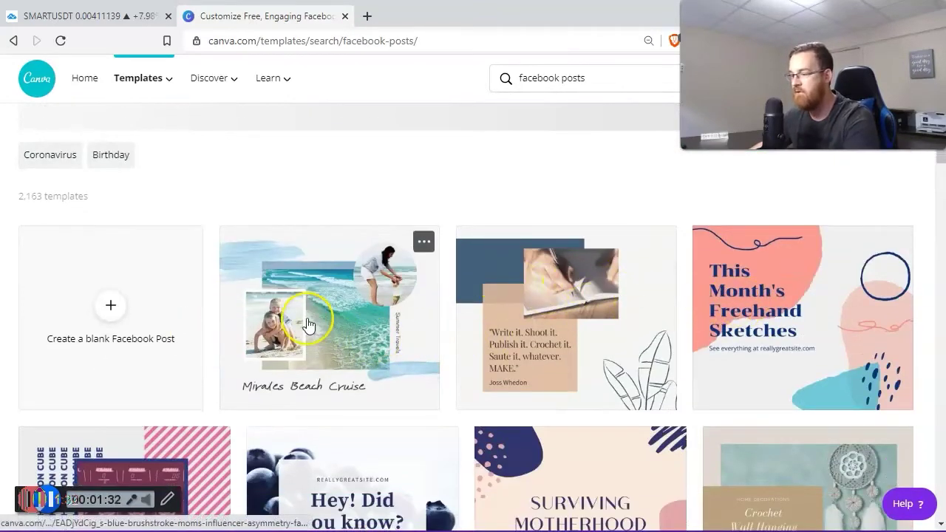
scroll(318, 296, down, 1)
Start a design from the Miralès Beach Cruise template and close the old Templates tab.
click(303, 251)
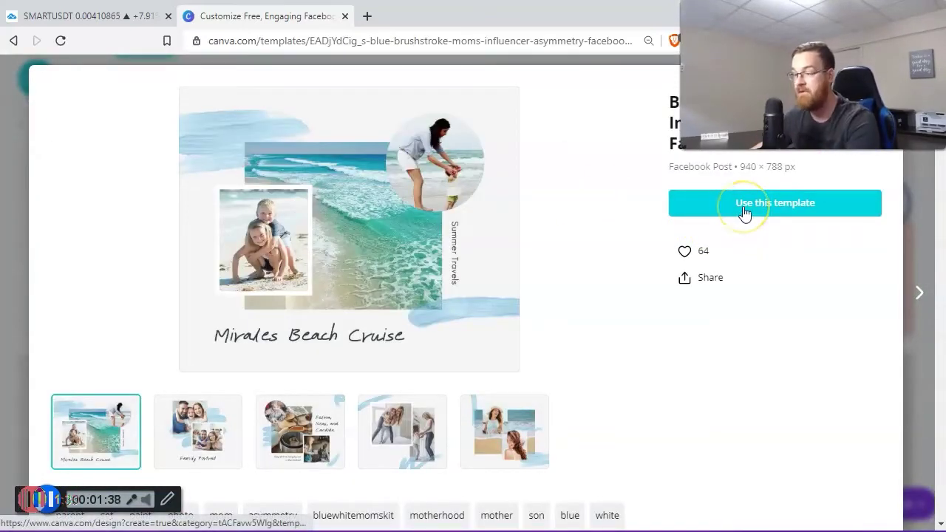
click(744, 212)
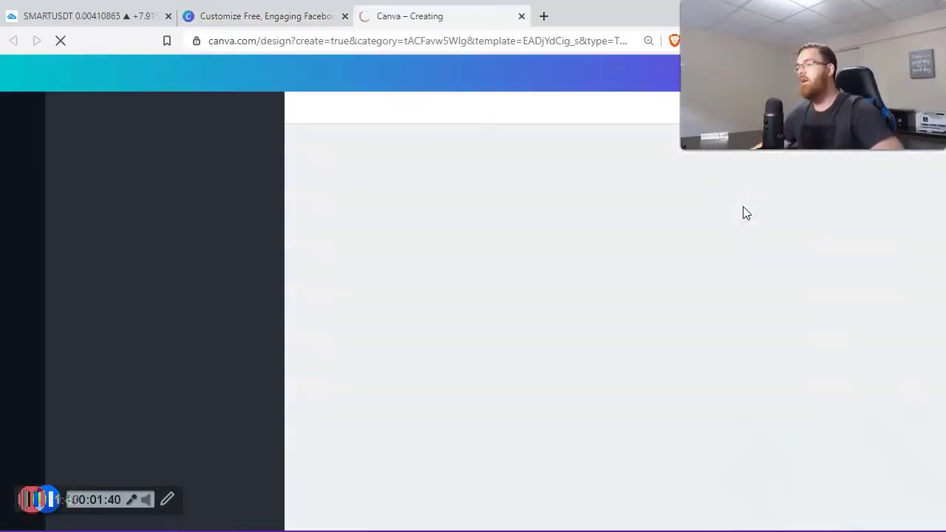
click(345, 16)
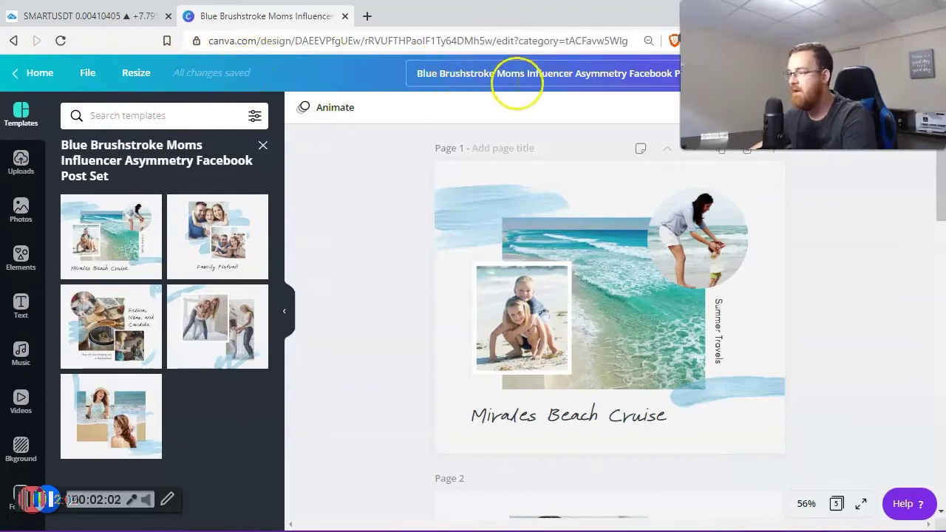
Retitle the design 'Facebook Youtube Video' and check the Facebook publishing options.
double_click(536, 73)
click(536, 73)
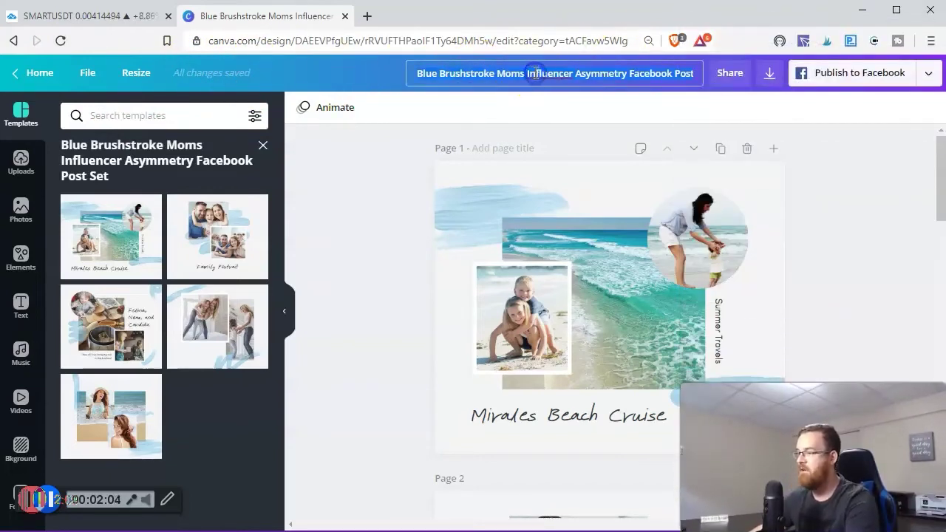
text(Face)
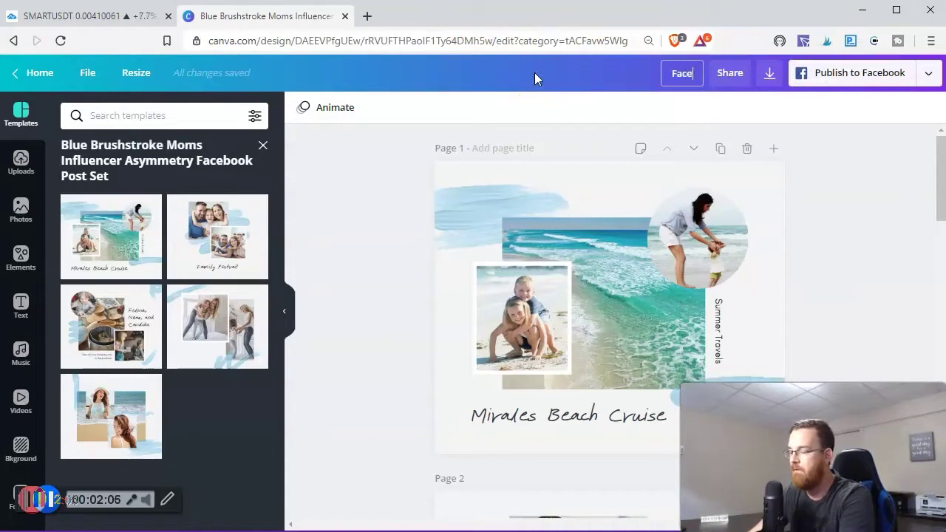
text(book Yo)
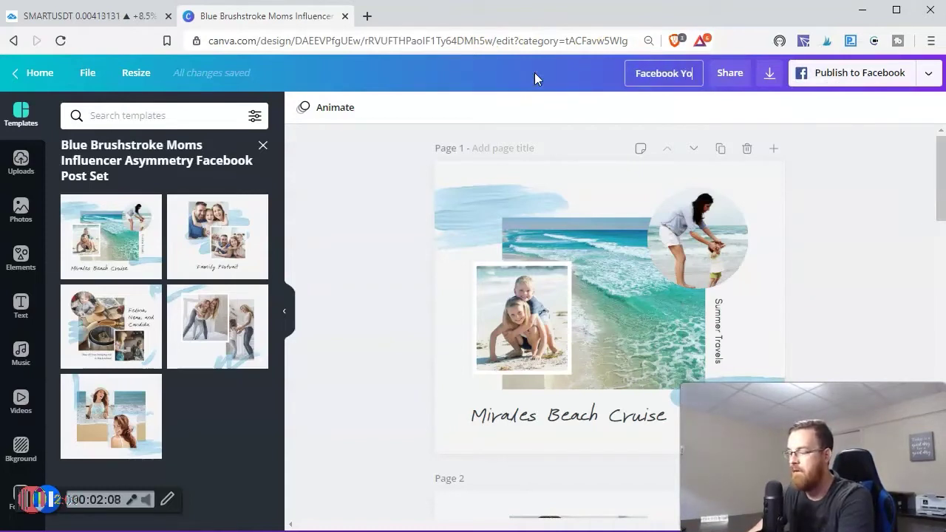
text(utube Video)
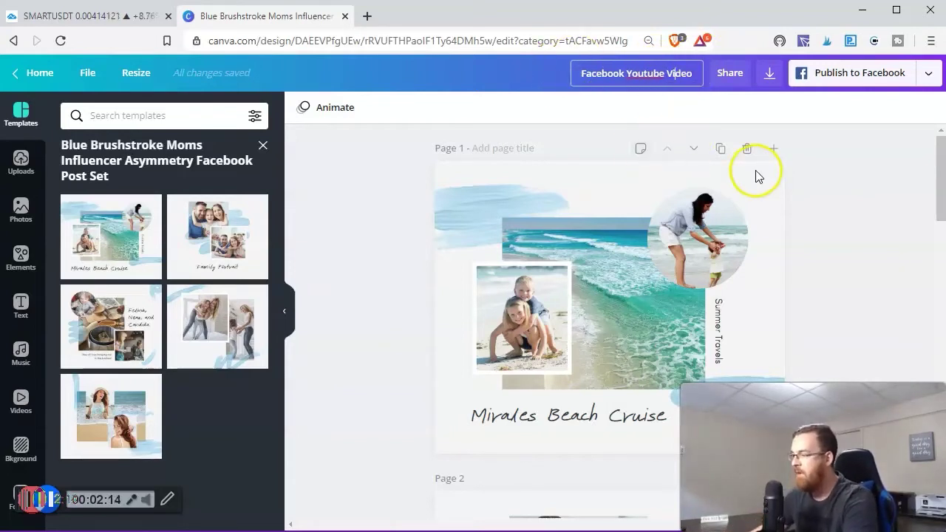
click(928, 73)
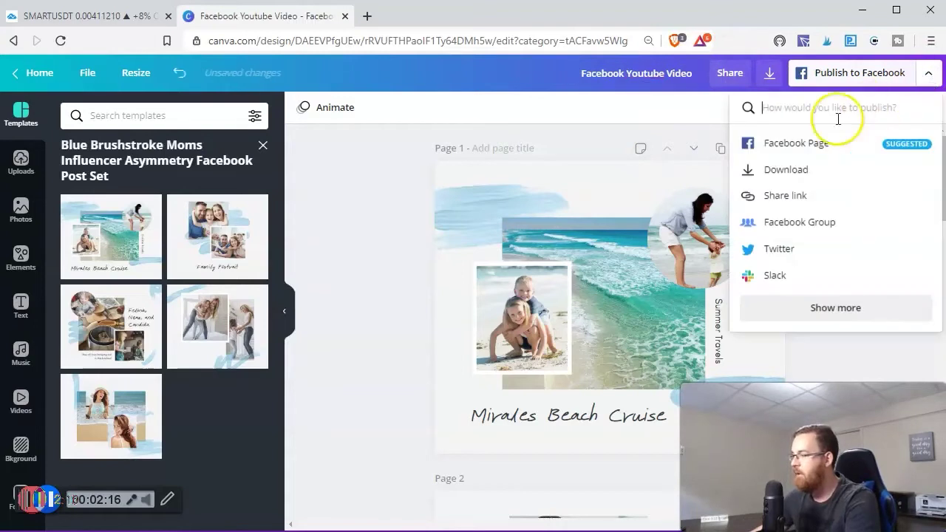
click(654, 117)
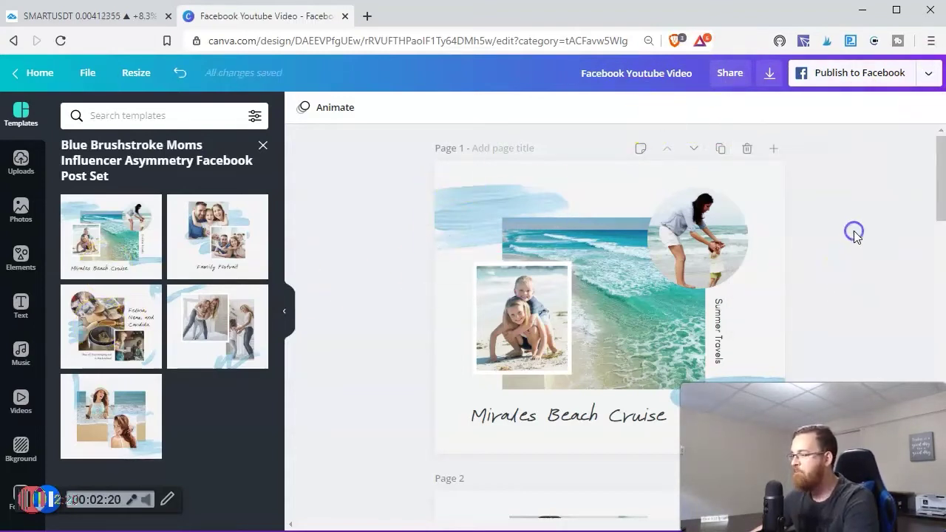
Replace the Mirales Beach Cruise caption with 'Thanks for wathcing'.
click(497, 398)
double_click(527, 418)
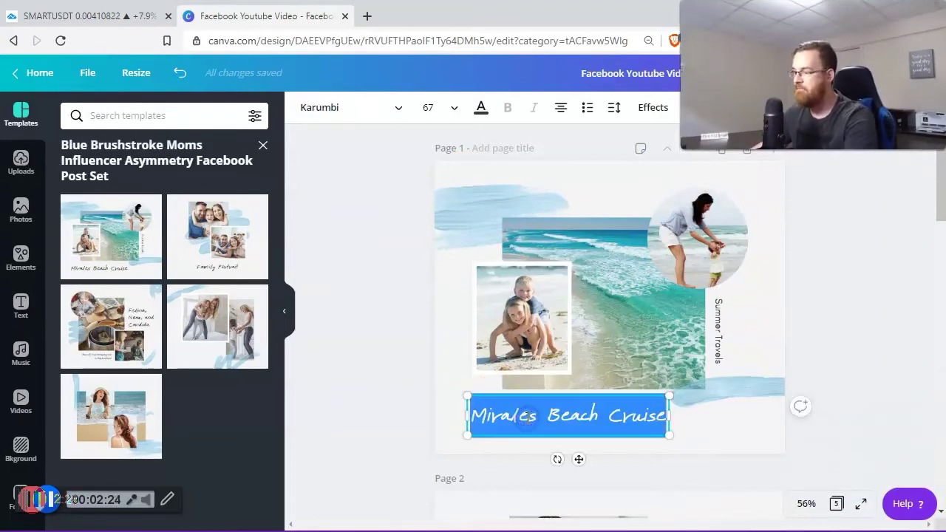
text(Thanks)
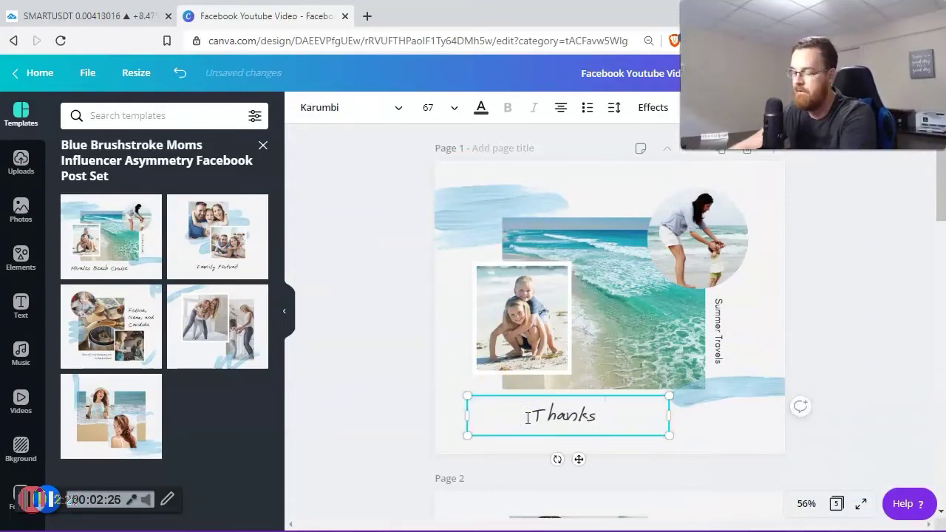
text( for wathcing)
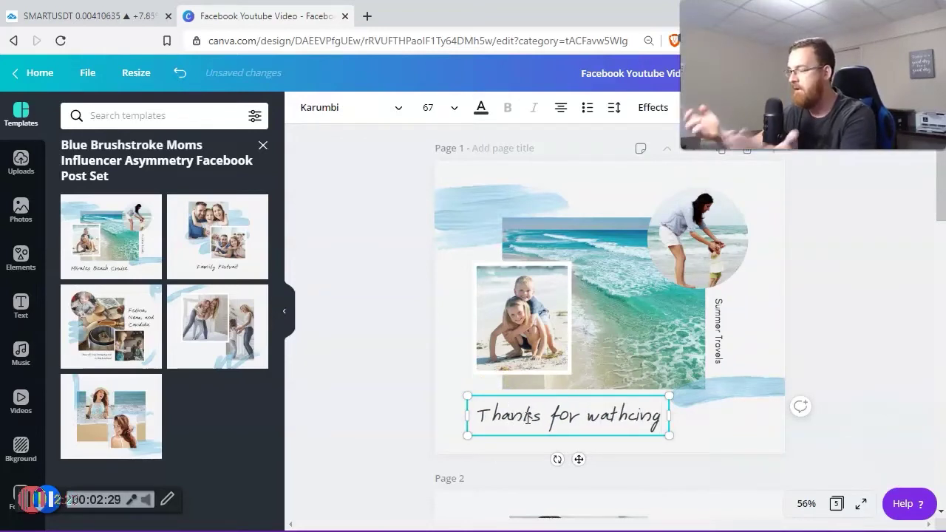
Swap the kids photo for the stock photo of a woman at a window.
click(490, 304)
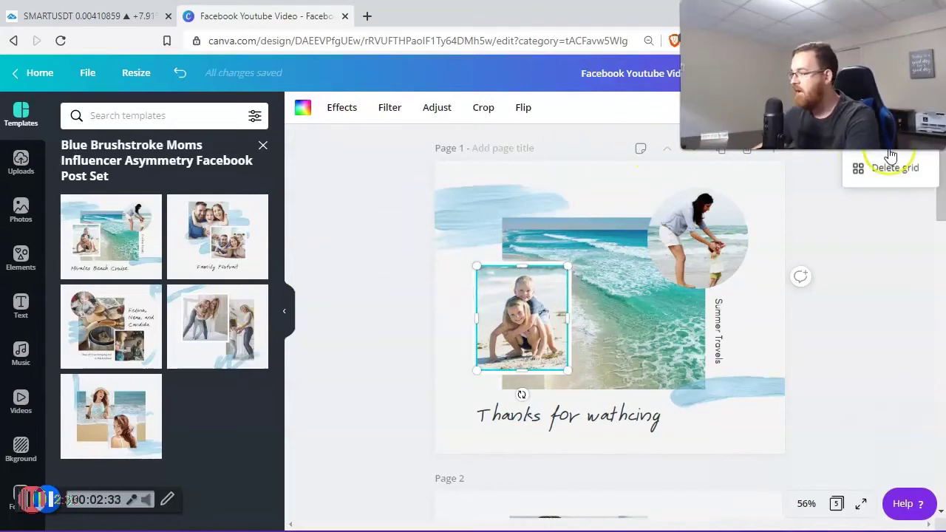
click(891, 157)
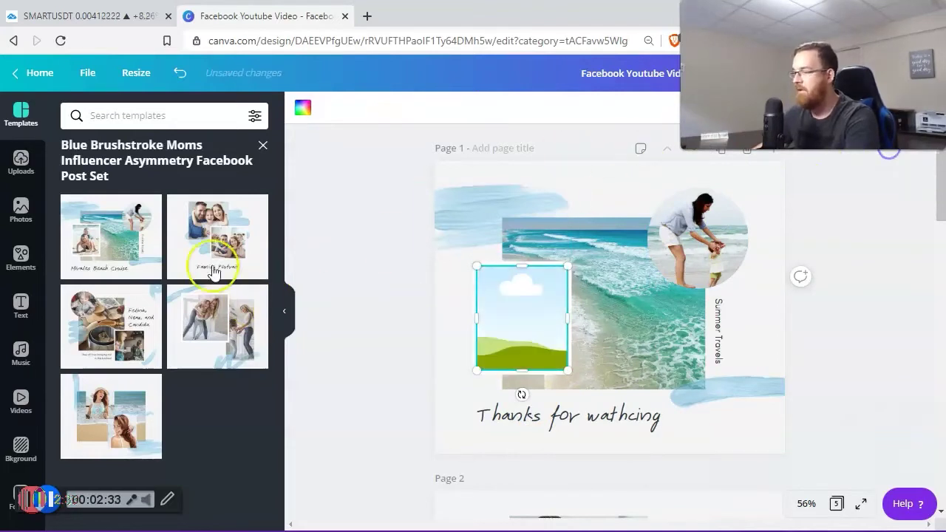
click(22, 218)
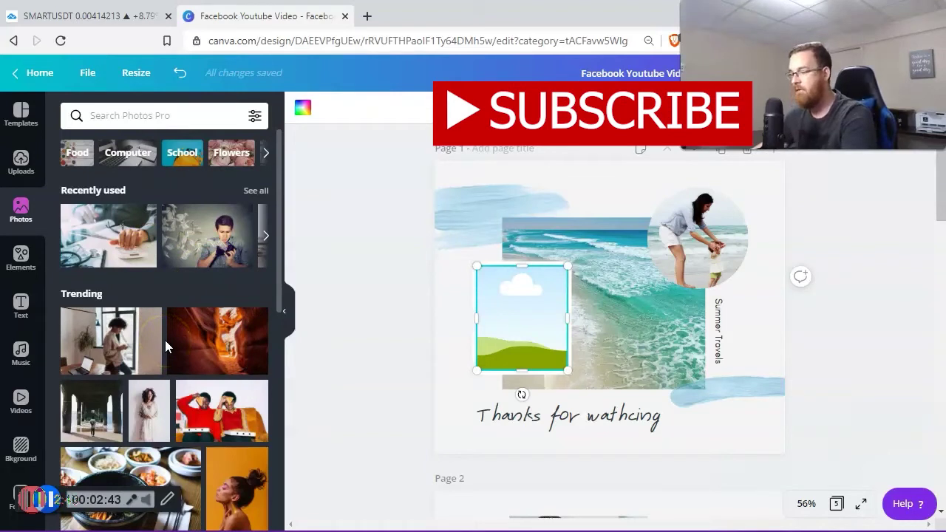
mouse_move(221, 411)
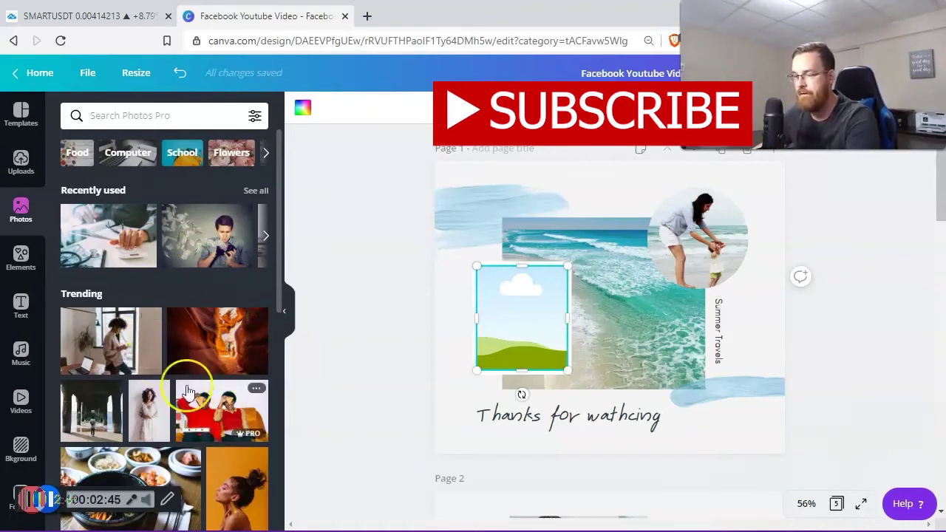
drag(105, 336, 507, 329)
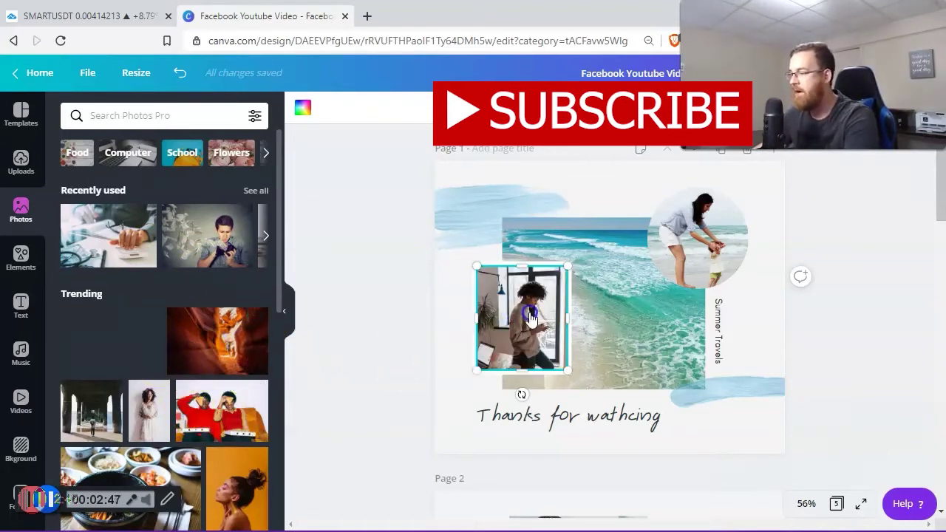
Select the beach photo, circular photo, Summer Travels text and caption, then deselect.
click(658, 312)
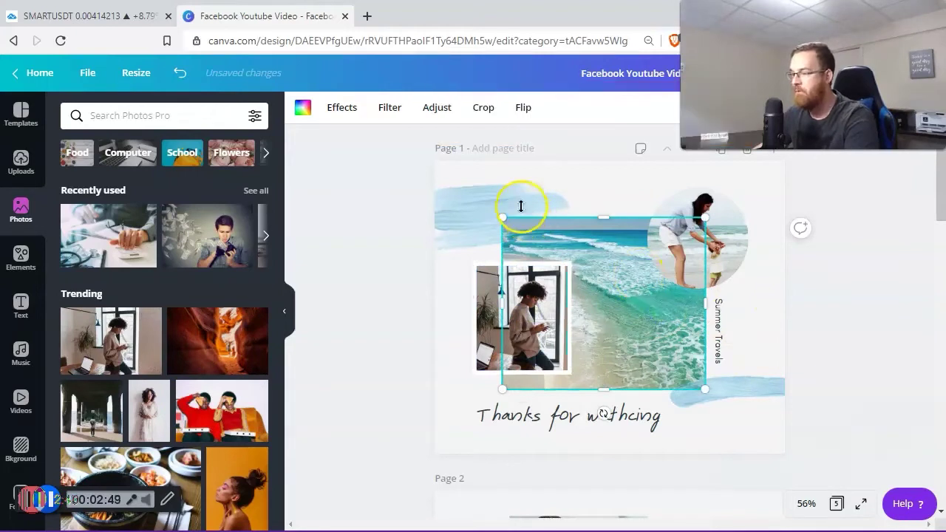
click(717, 221)
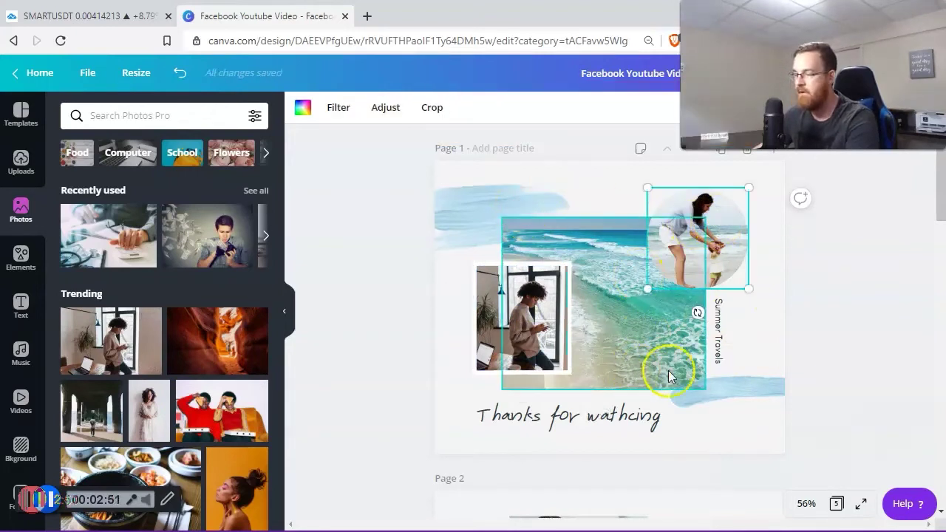
click(717, 333)
click(612, 409)
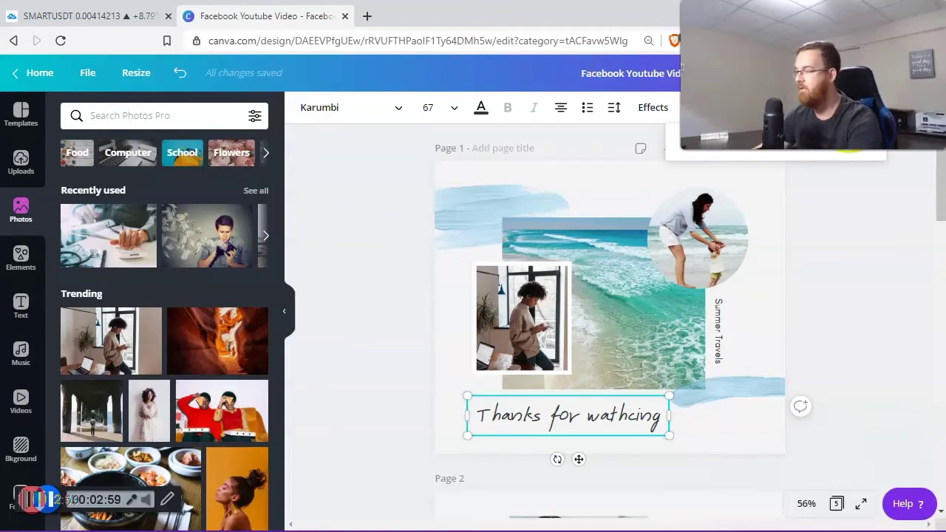
click(382, 169)
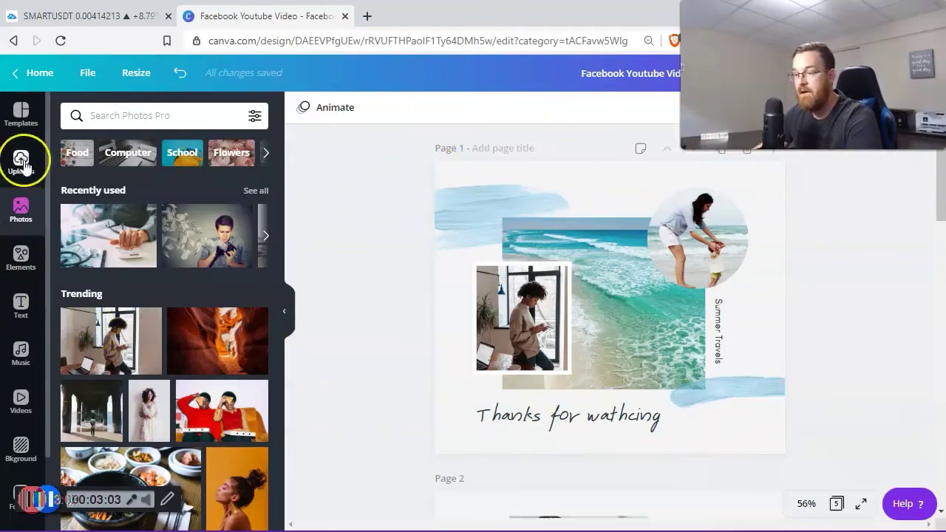
Search elements for 'arrow', then look at the text styles and music libraries.
click(15, 255)
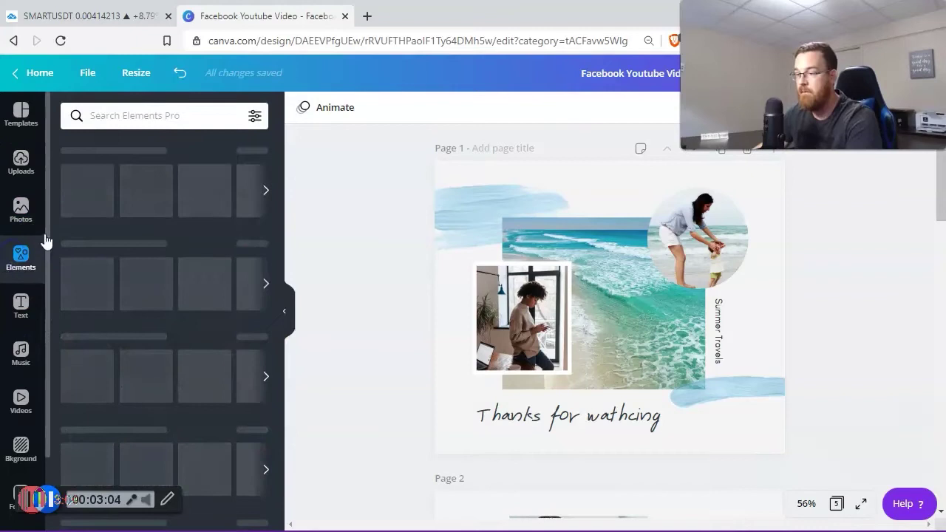
click(127, 116)
text(arrow)
key(Return)
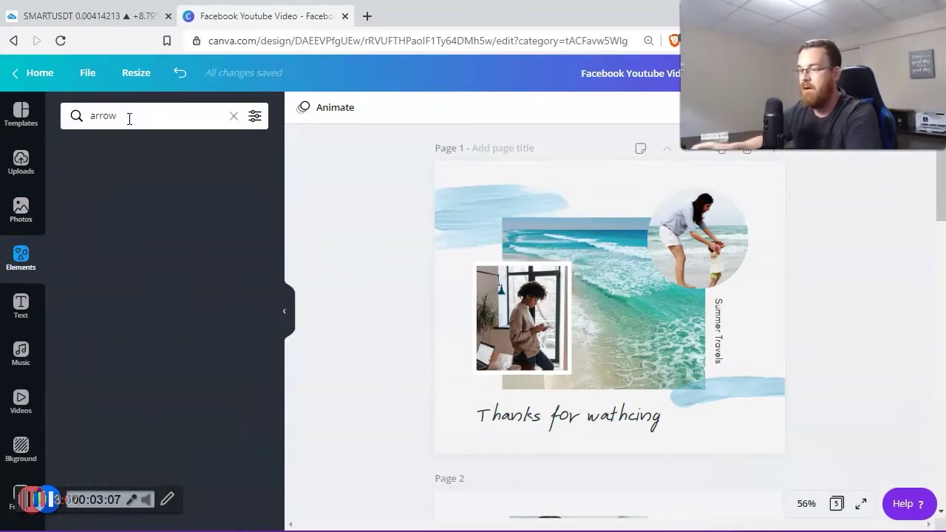
click(15, 307)
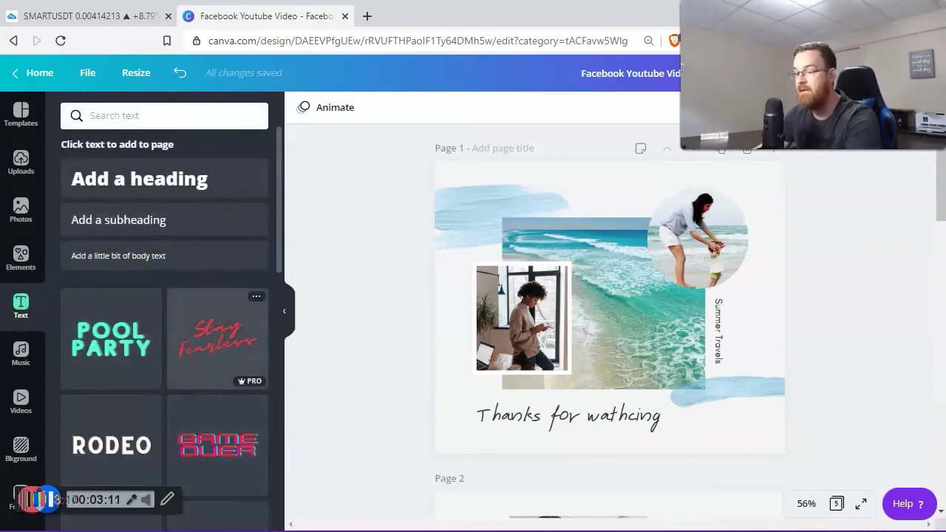
click(15, 362)
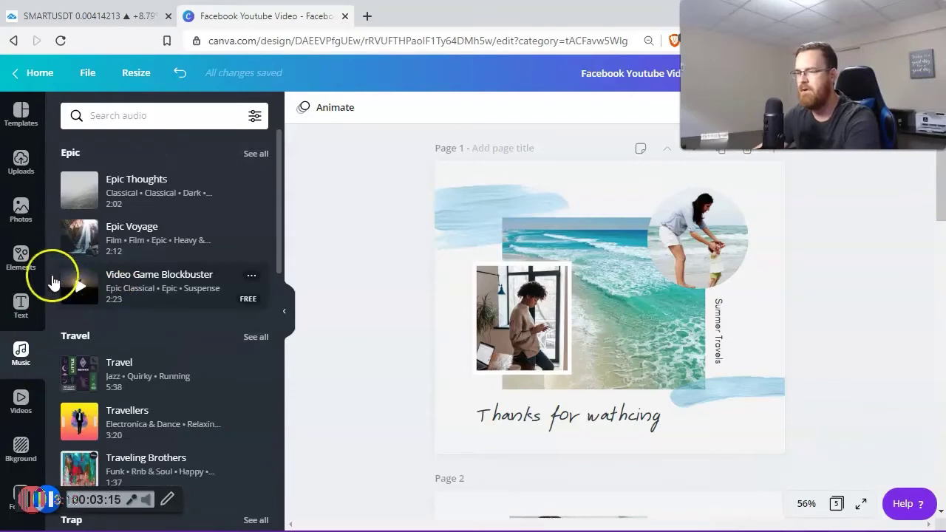
Scroll through your uploads, then view stock videos and the backgrounds library.
click(18, 175)
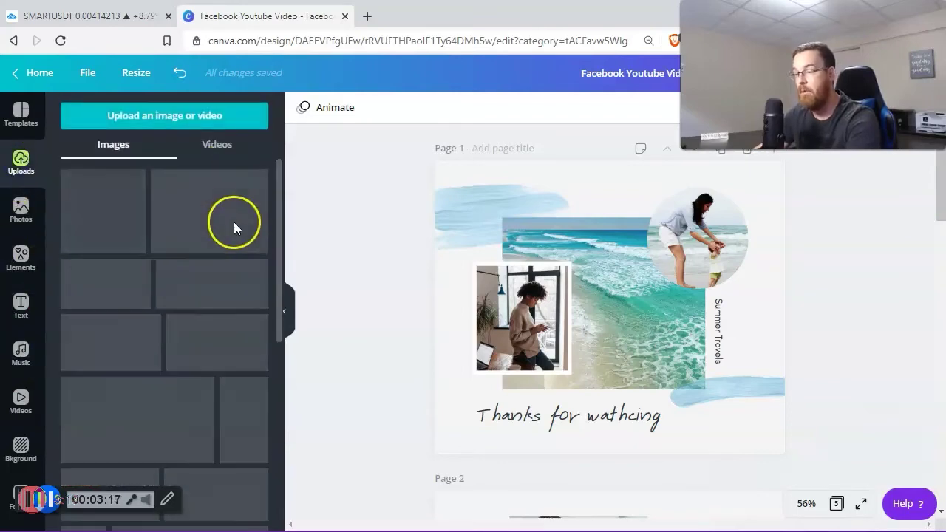
scroll(234, 221, down, 5)
scroll(222, 237, down, 5)
scroll(207, 244, up, 5)
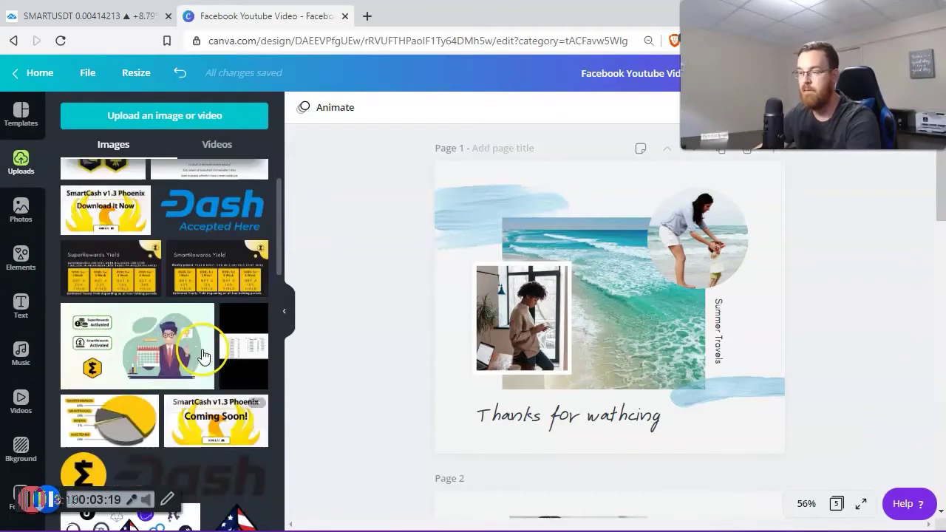
scroll(195, 253, up, 5)
scroll(196, 259, down, 5)
scroll(197, 264, down, 5)
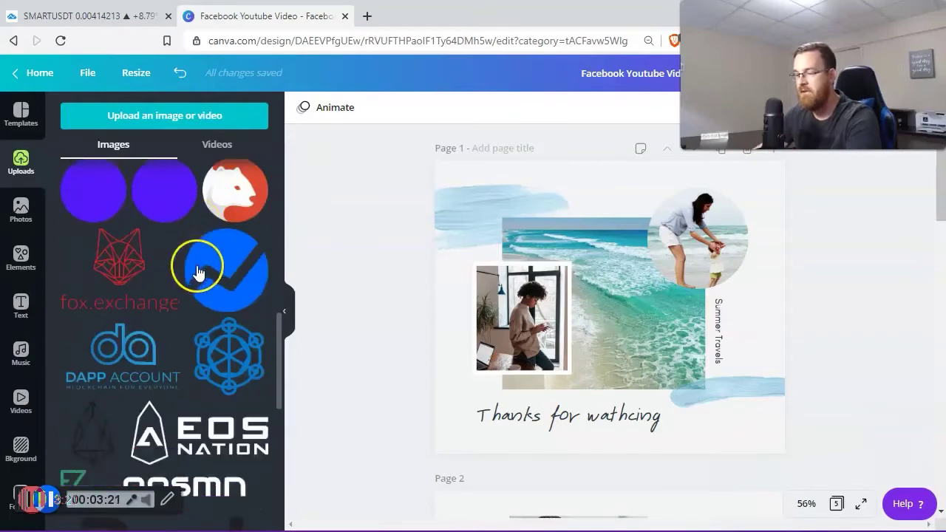
scroll(198, 270, down, 5)
scroll(148, 281, down, 3)
scroll(126, 340, up, 5)
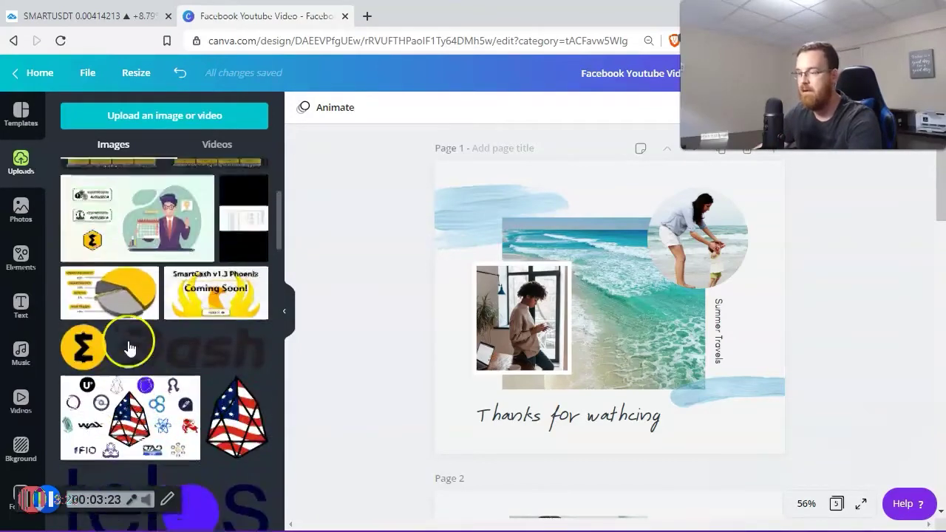
scroll(111, 344, up, 2)
click(21, 403)
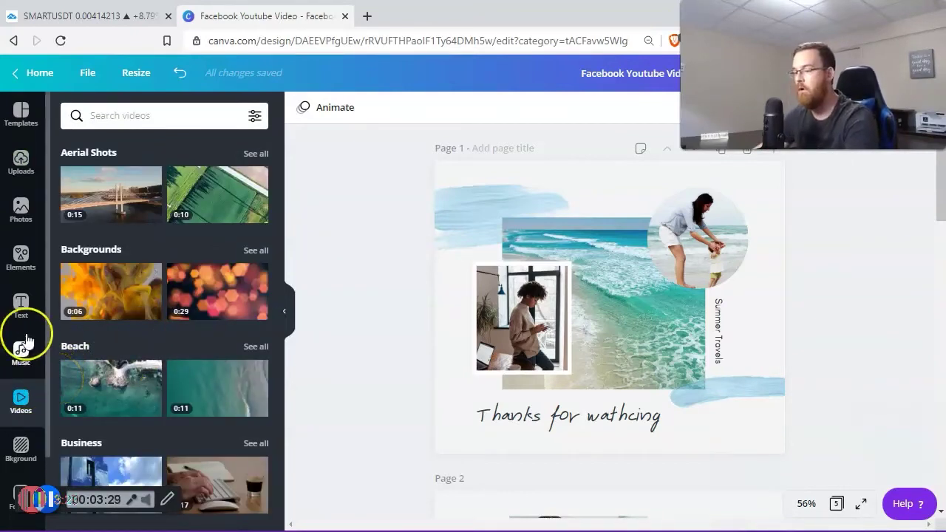
click(21, 447)
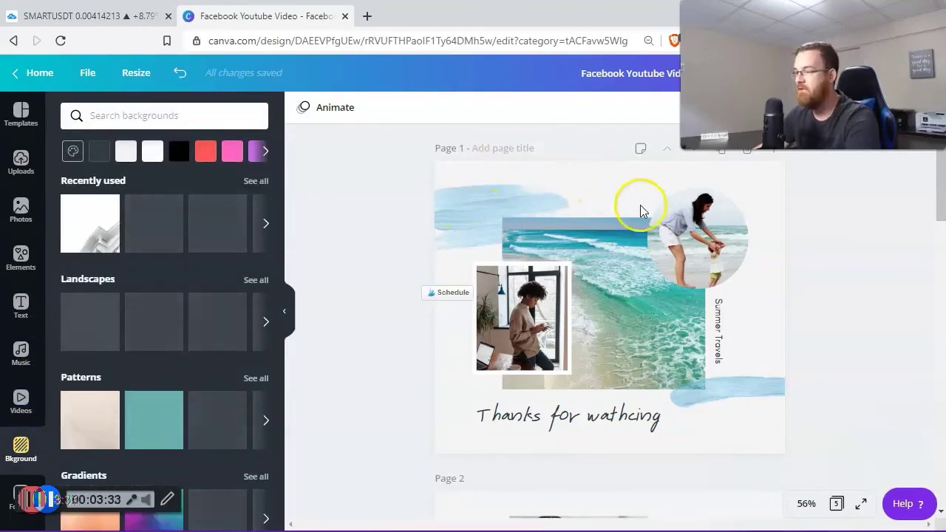
Delete the beach and circular photos and apply the white building background.
click(610, 263)
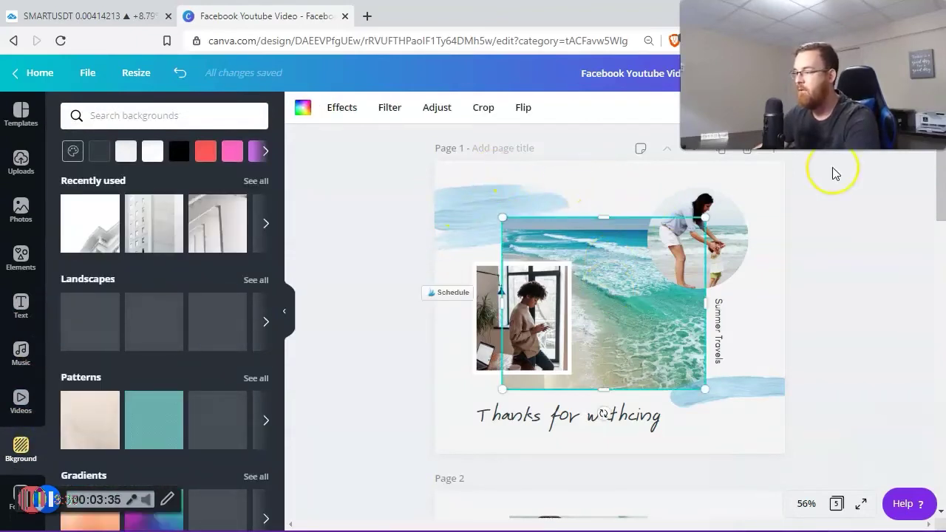
click(723, 236)
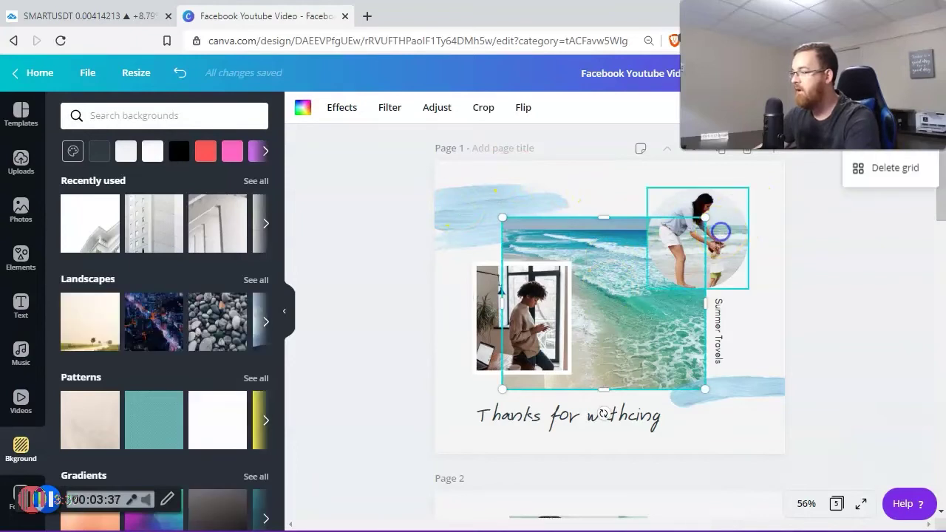
key(Delete)
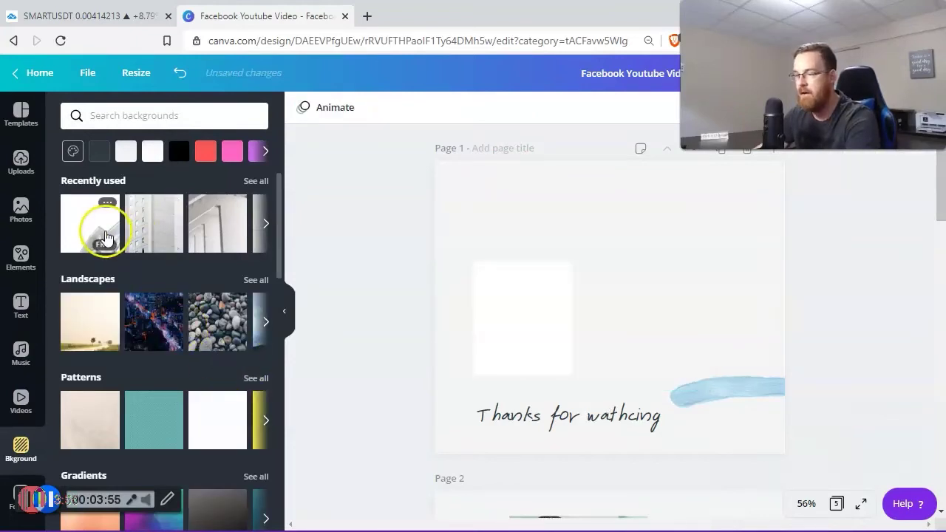
click(92, 225)
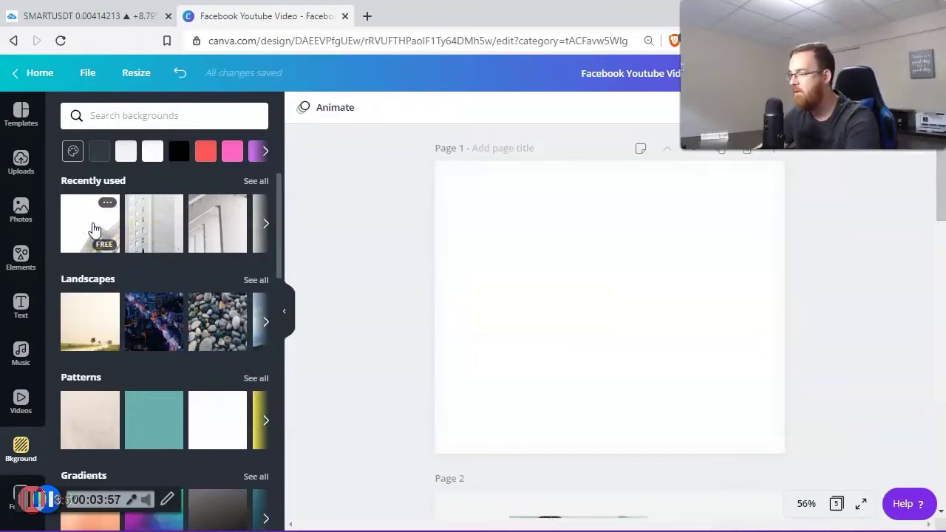
Move the thank-you caption to the top and delete the blue brush stroke.
click(629, 421)
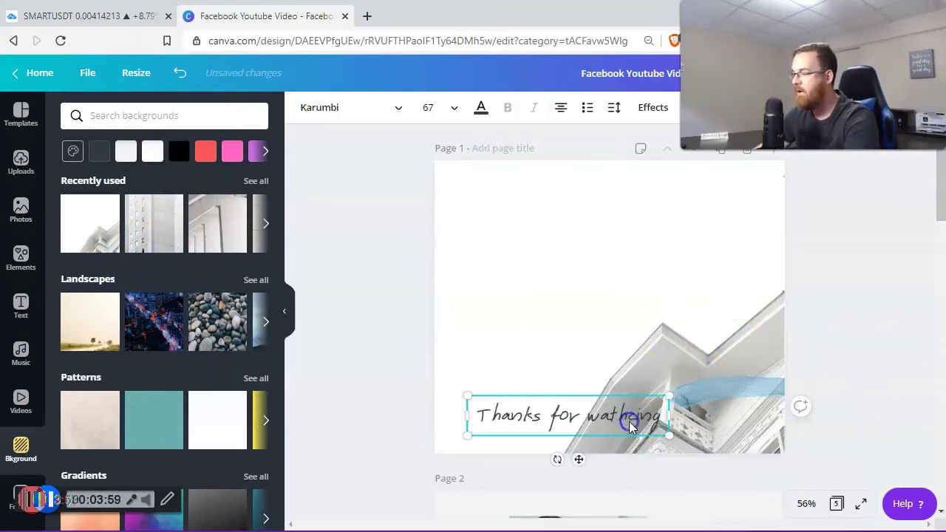
drag(629, 422, 627, 220)
click(728, 392)
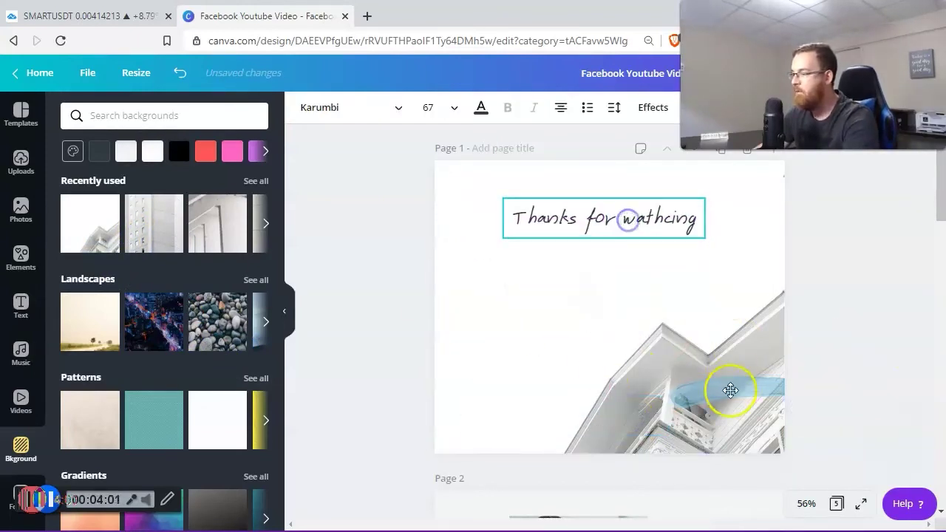
key(Delete)
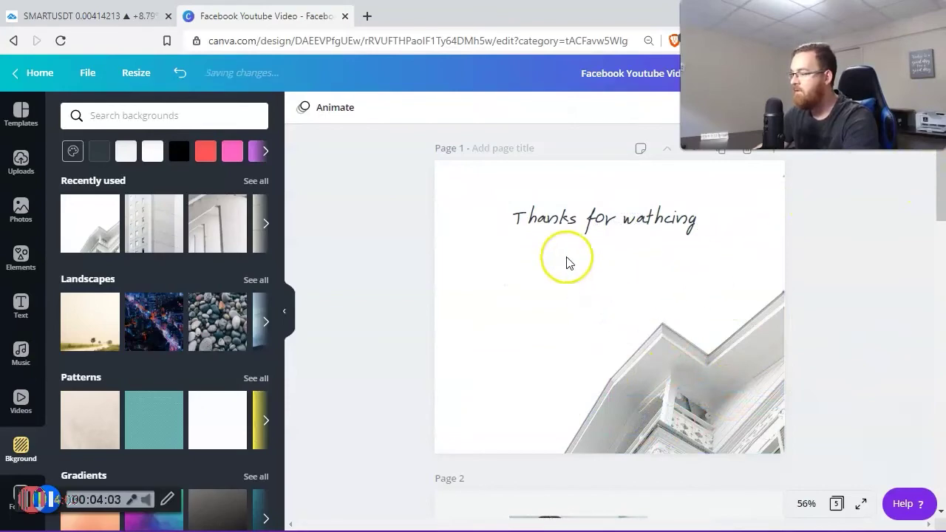
click(572, 217)
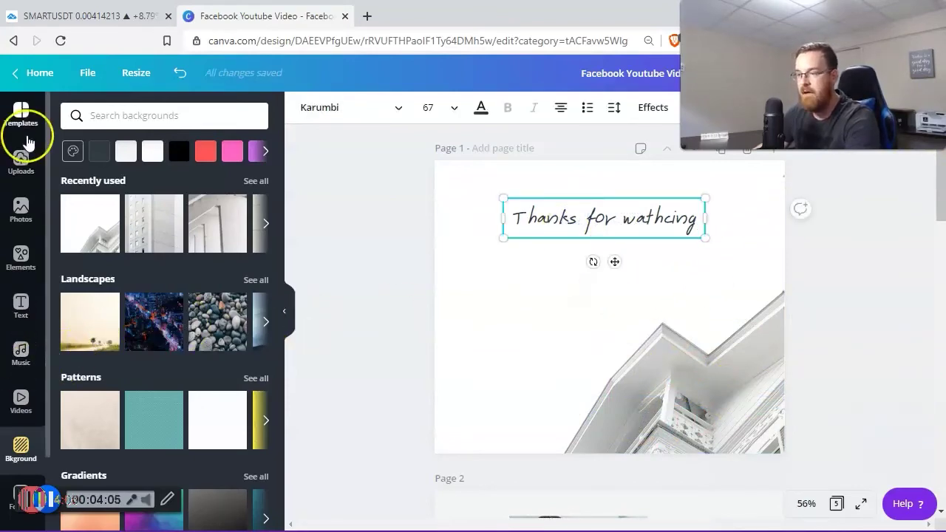
Add the uploaded Dash Accepted Here logo and yellow hexagon icon, nudging the hexagon into place.
click(20, 161)
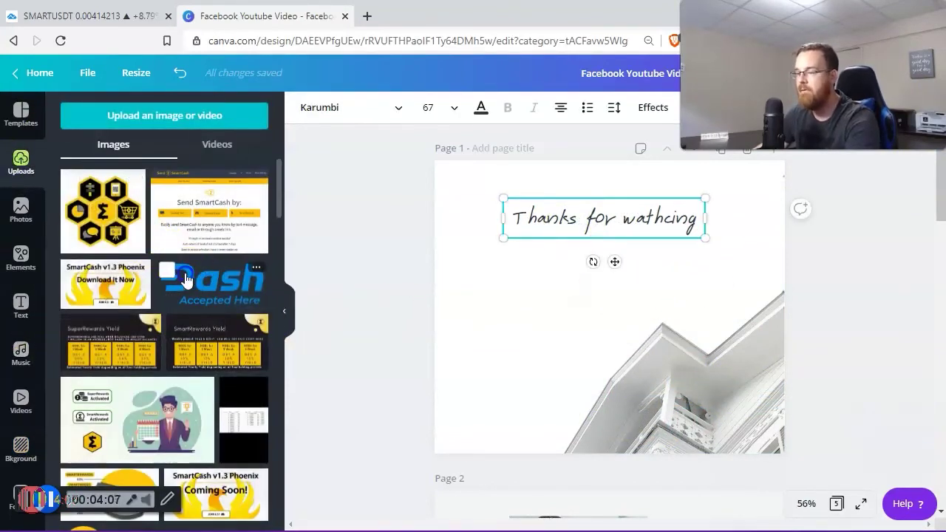
click(186, 279)
click(74, 216)
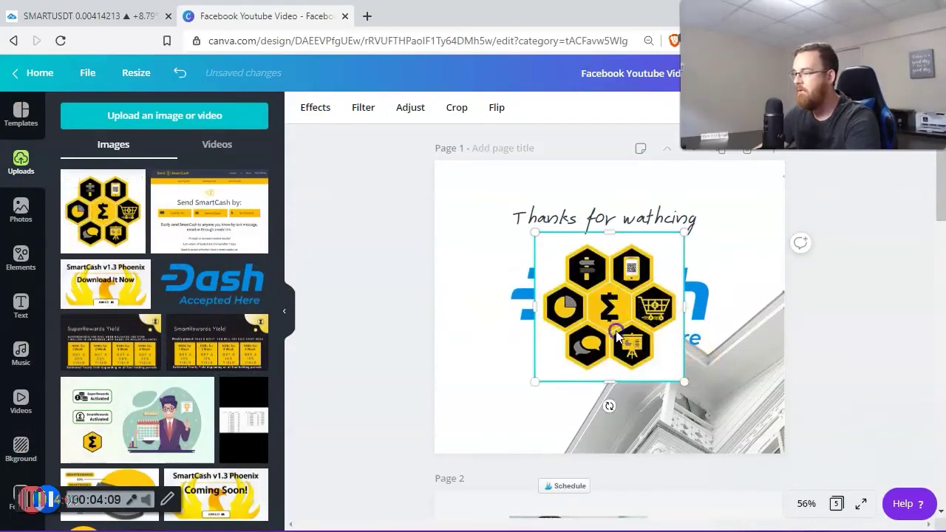
mouse_move(617, 334)
mouse_down()
mouse_move(546, 367)
mouse_move(634, 284)
mouse_up()
click(312, 108)
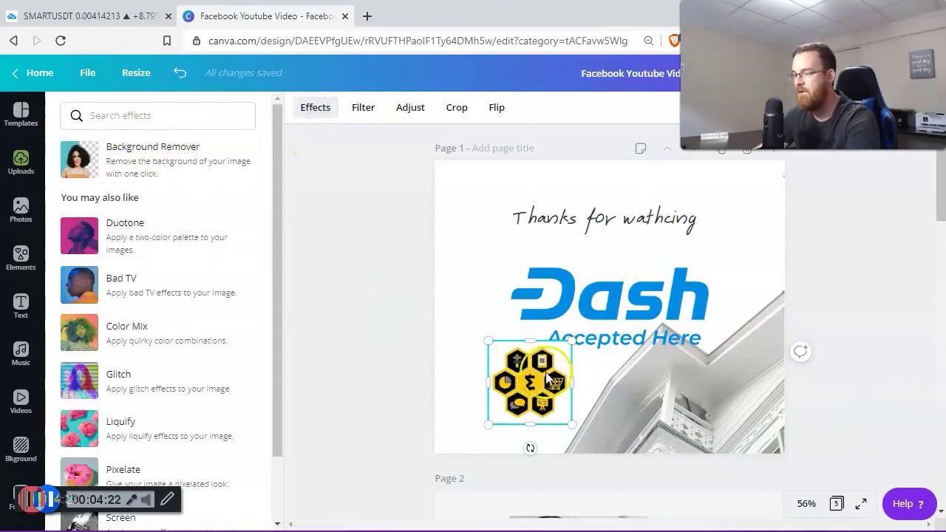
Remove the hexagon icon's white background and place it under the Dash logo's left end.
click(173, 176)
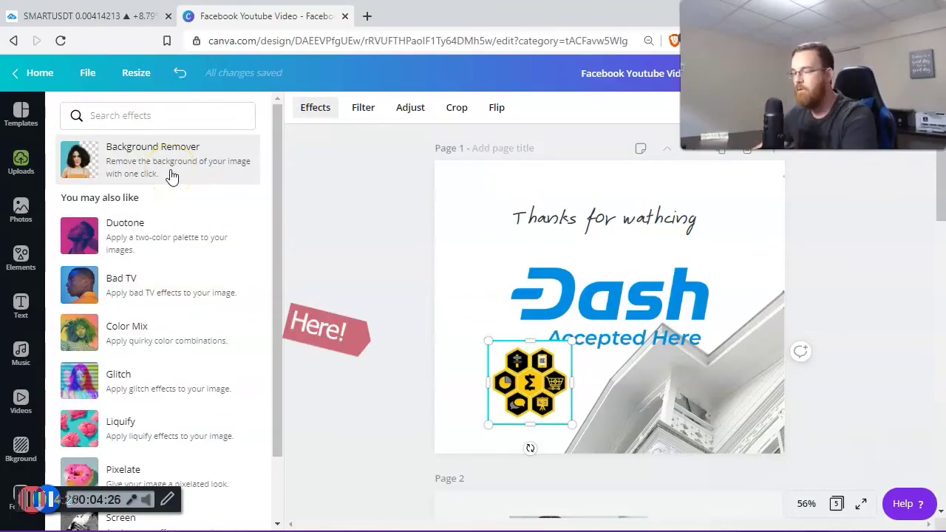
click(170, 171)
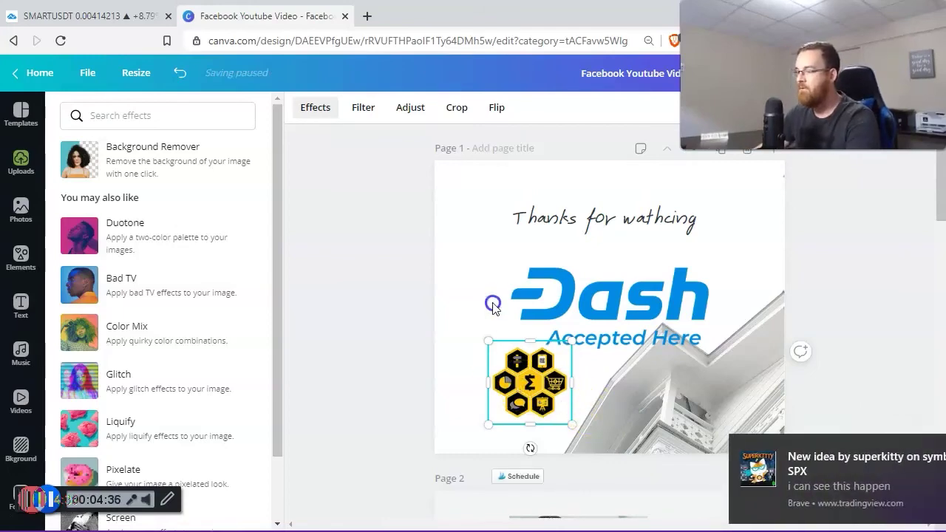
drag(492, 306, 713, 406)
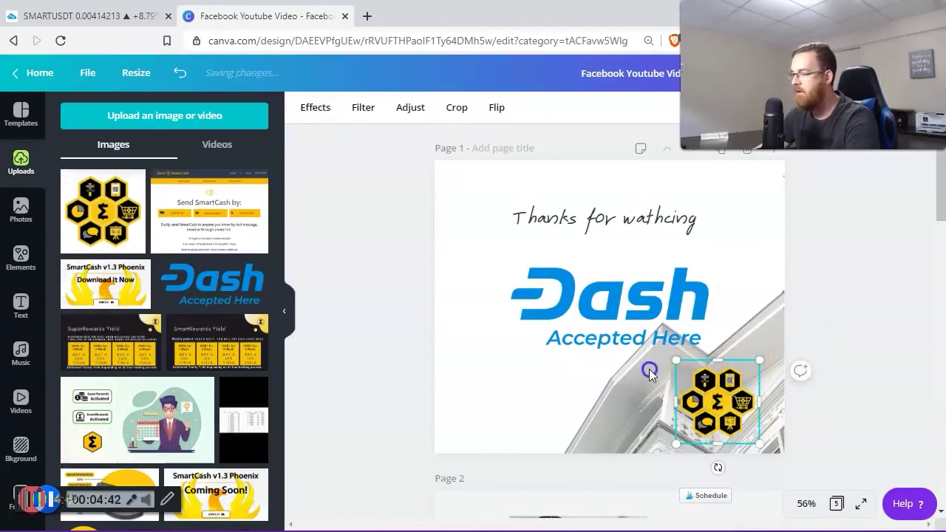
drag(649, 373, 453, 347)
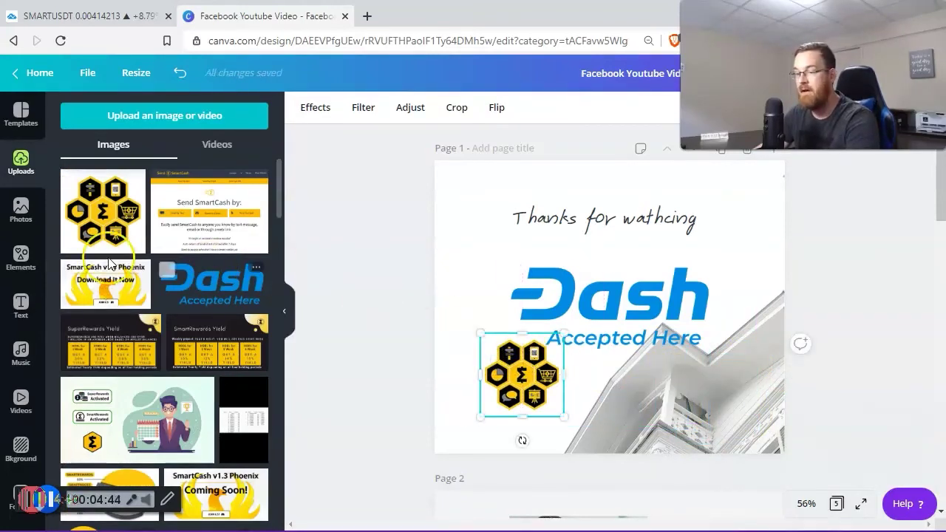